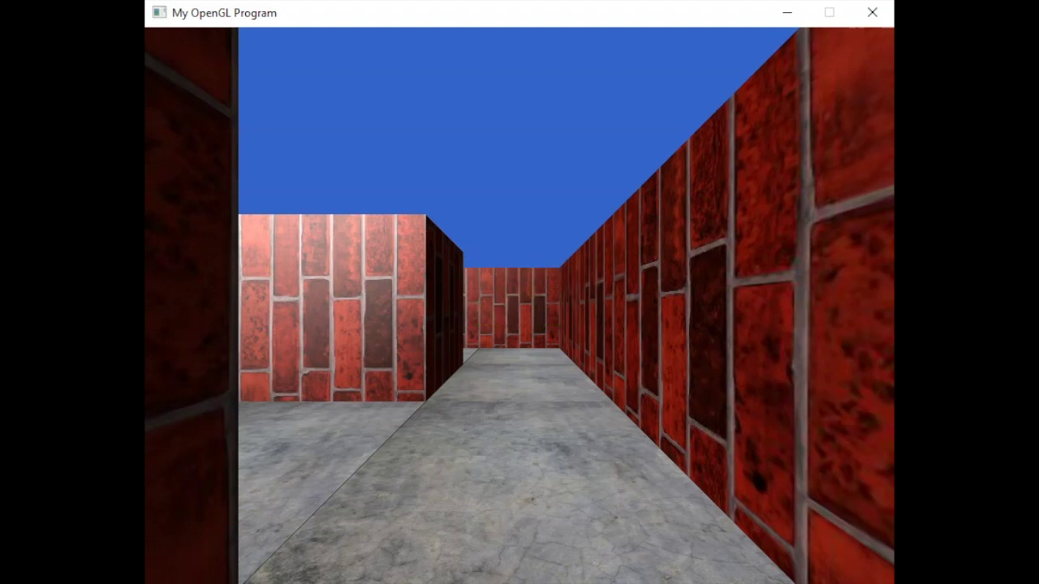
# Walk forward down the maze corridors to the dead end with the closed red door
pyautogui.press('w')
pyautogui.press('w')
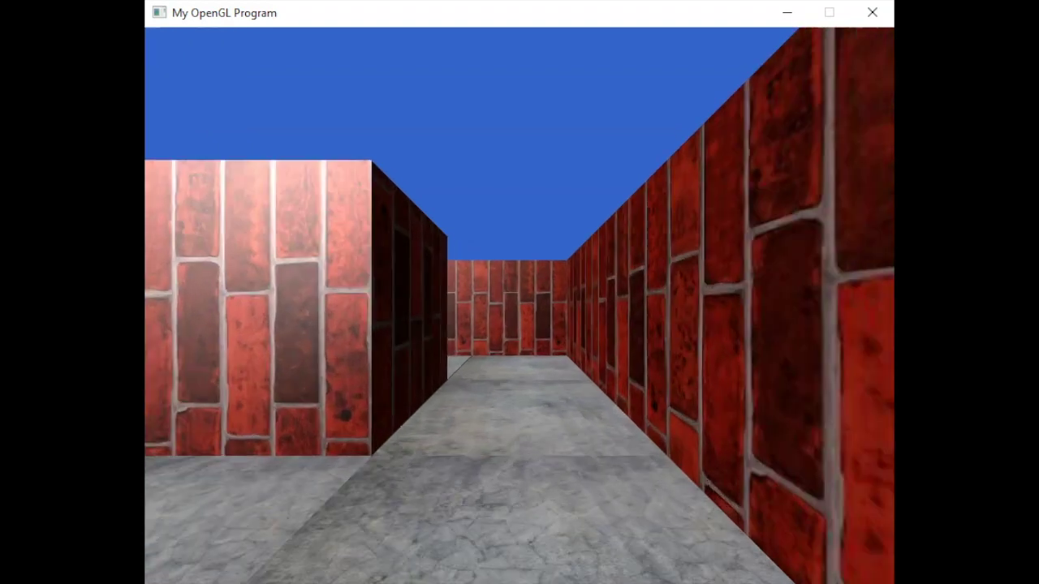
pyautogui.press('w')
pyautogui.press('w')
pyautogui.press('w')
pyautogui.press('a')
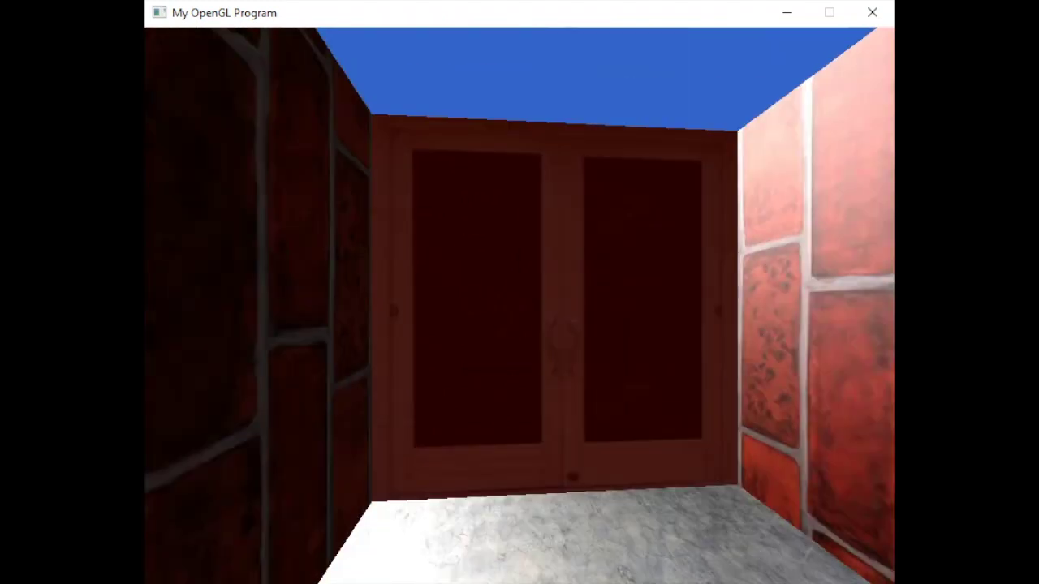
pyautogui.press('s')
# Back away from the red door and turn toward a different corridor
pyautogui.press('a')
pyautogui.press('a')
pyautogui.press('d')
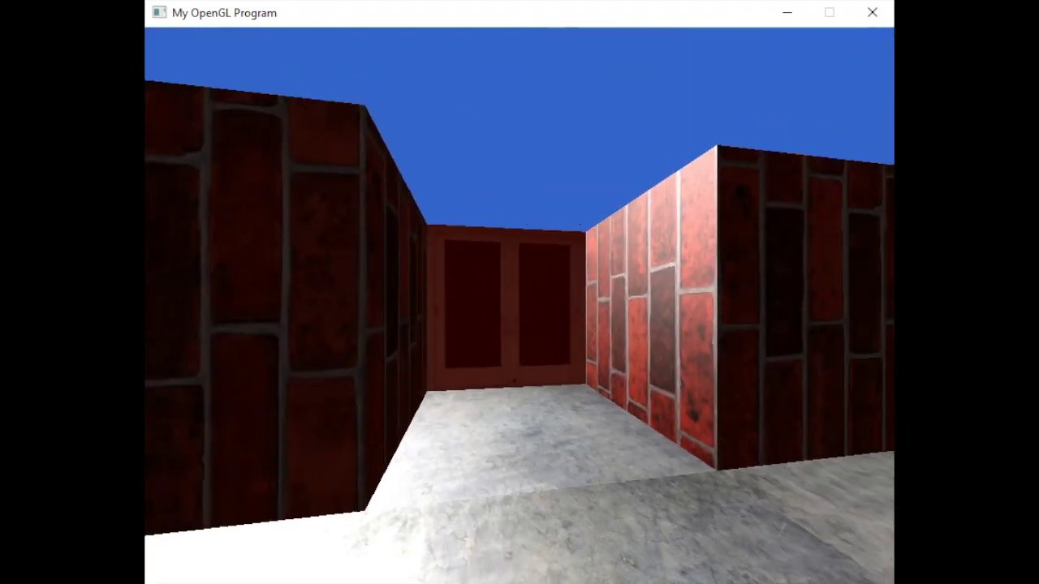
pyautogui.press('d')
# Advance down the corridor and walk into the red cube to collect it
pyautogui.press('w')
pyautogui.press('w')
pyautogui.press('w')
pyautogui.press('w')
pyautogui.press('a')
pyautogui.press('a')
pyautogui.press('a')
pyautogui.press('a')
pyautogui.press('a')
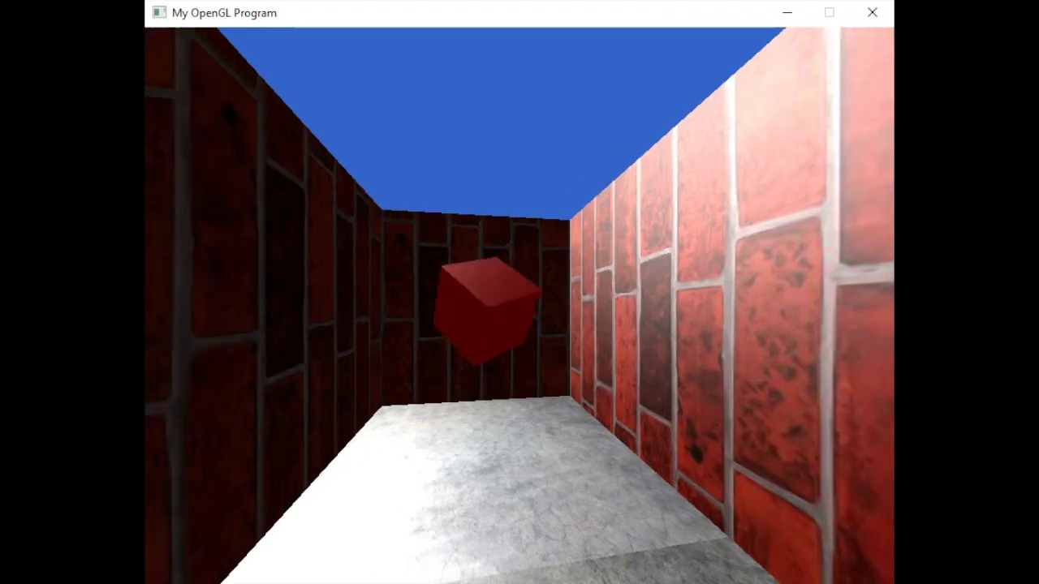
pyautogui.press('w')
pyautogui.press('w')
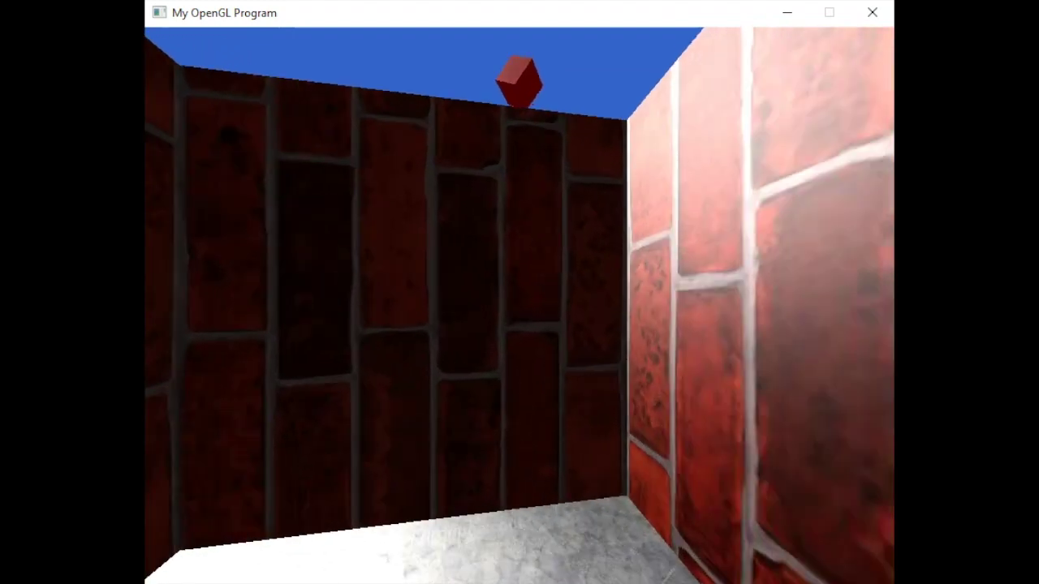
pyautogui.press('w')
# With the red cube overhead, navigate back into the corridor leading to the red door
pyautogui.press('a')
pyautogui.press('a')
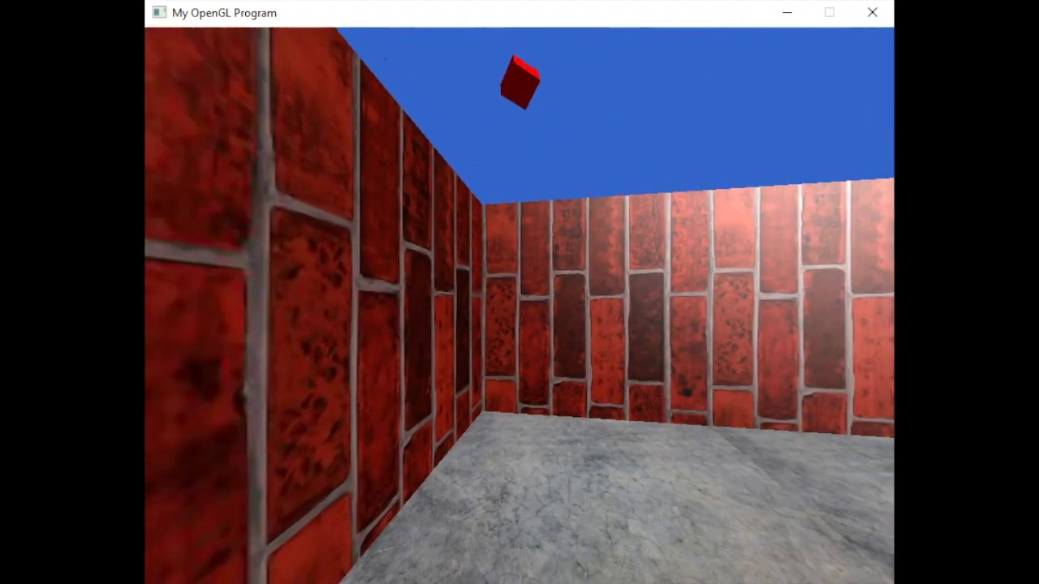
pyautogui.press('d')
pyautogui.press('a')
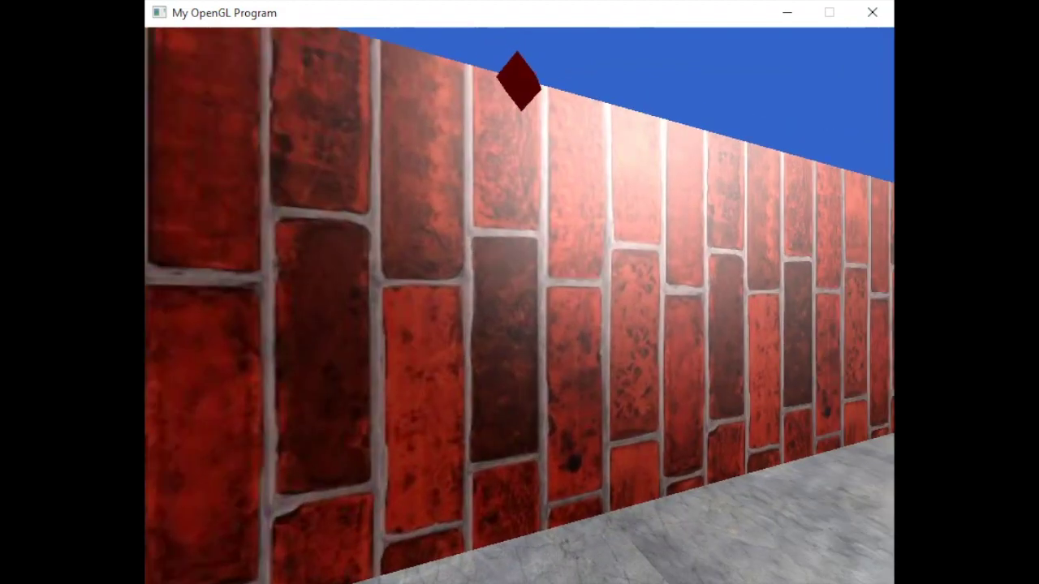
pyautogui.press('d')
pyautogui.press('w')
pyautogui.press('w')
pyautogui.press('w')
pyautogui.press('w')
pyautogui.press('w')
pyautogui.press('w')
pyautogui.press('d')
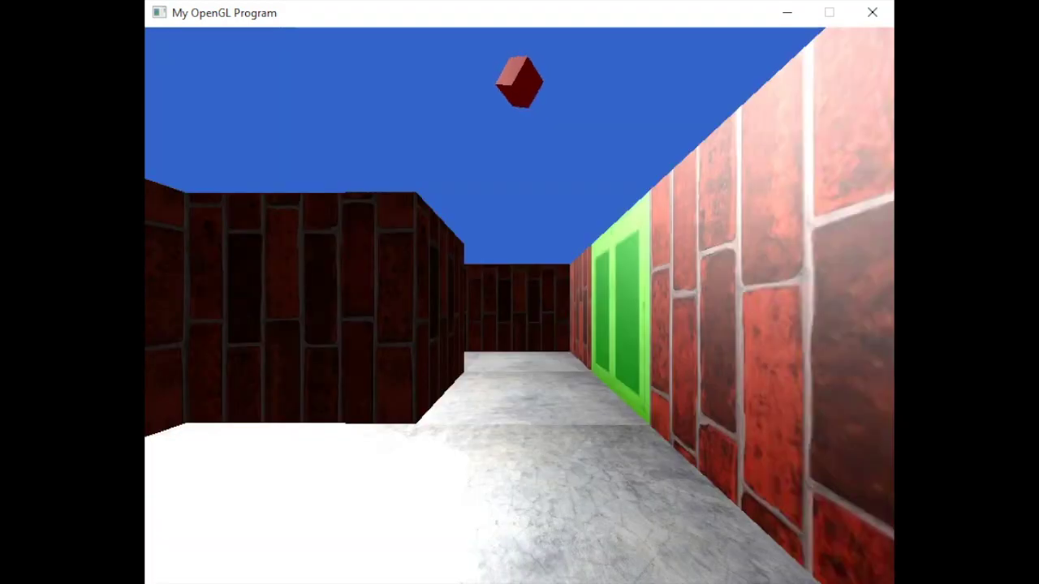
# Walk toward the green door, peek into the darker left corridor, then turn back
pyautogui.press('w')
pyautogui.press('w')
pyautogui.press('w')
pyautogui.press('w')
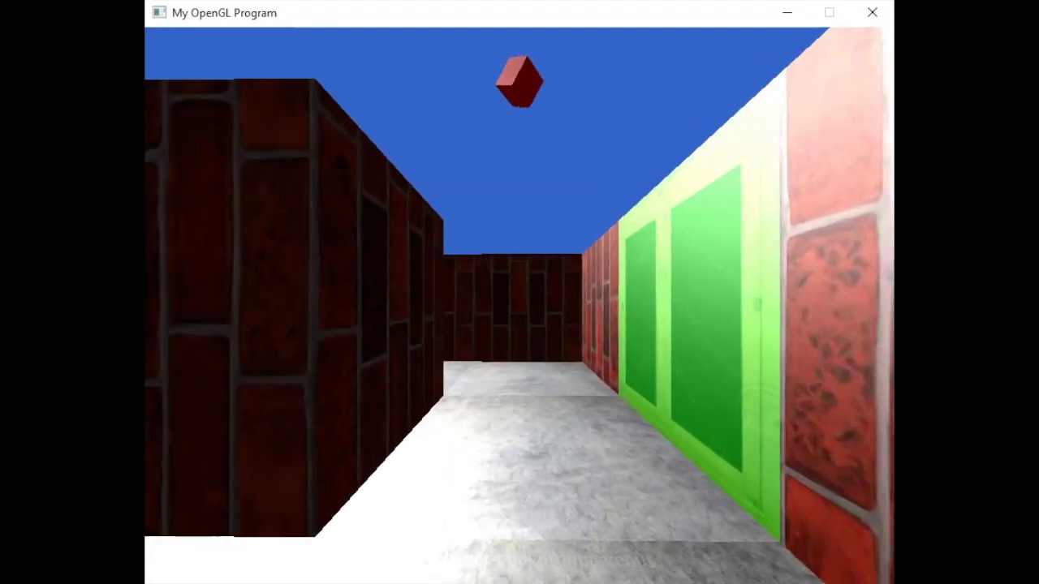
pyautogui.press('w')
pyautogui.press('a')
pyautogui.press('a')
pyautogui.press('w')
pyautogui.press('d')
pyautogui.press('d')
pyautogui.press('w')
pyautogui.press('w')
# Move along past the green door, then face and approach it
pyautogui.press('a')
pyautogui.press('a')
pyautogui.press('d')
pyautogui.press('w')
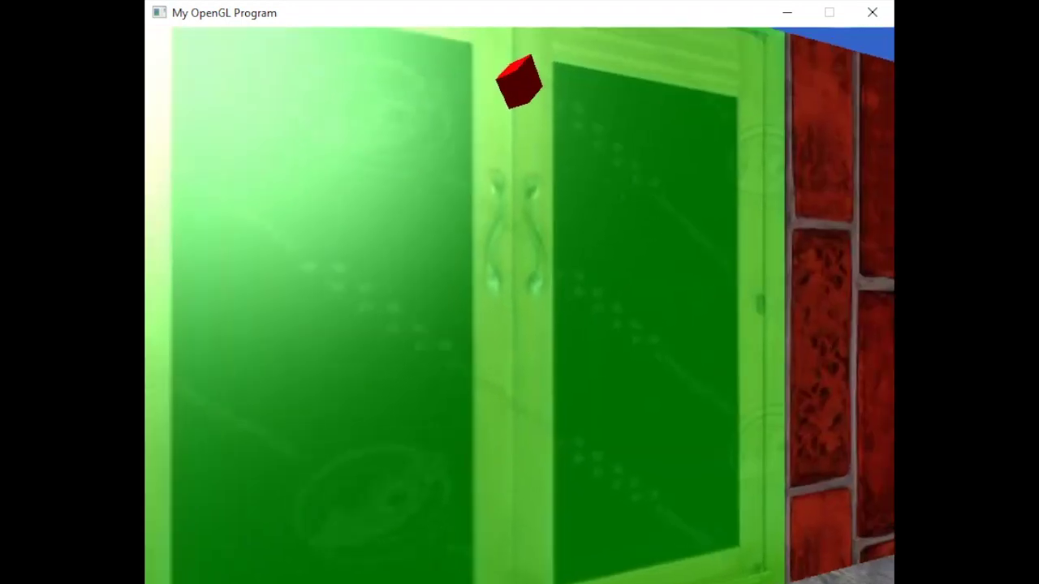
pyautogui.press('w')
pyautogui.press('a')
pyautogui.press('a')
pyautogui.press('a')
pyautogui.press('a')
pyautogui.press('w')
# Continue down the corridor and turn left to face the yellow torus knot
pyautogui.press('w')
pyautogui.press('a')
pyautogui.press('d')
pyautogui.press('d')
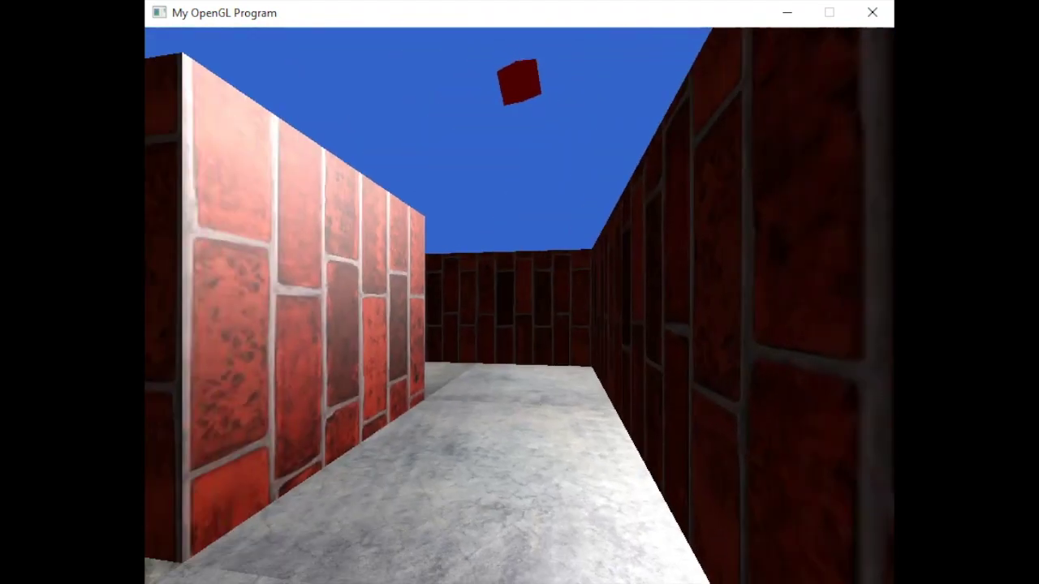
pyautogui.press('w')
pyautogui.press('w')
pyautogui.press('w')
pyautogui.press('a')
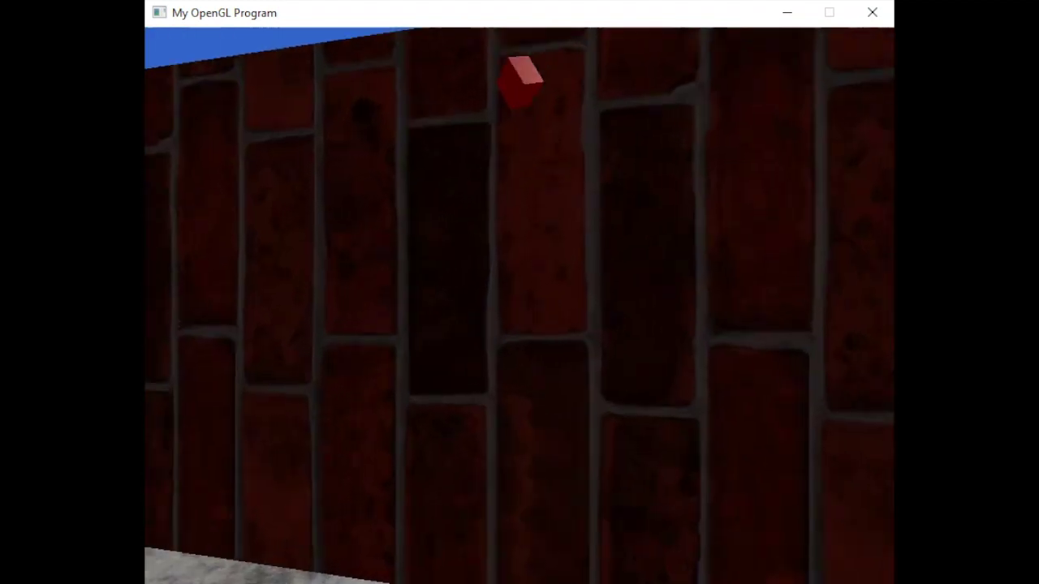
pyautogui.press('d')
pyautogui.press('d')
pyautogui.press('d')
pyautogui.press('d')
pyautogui.press('d')
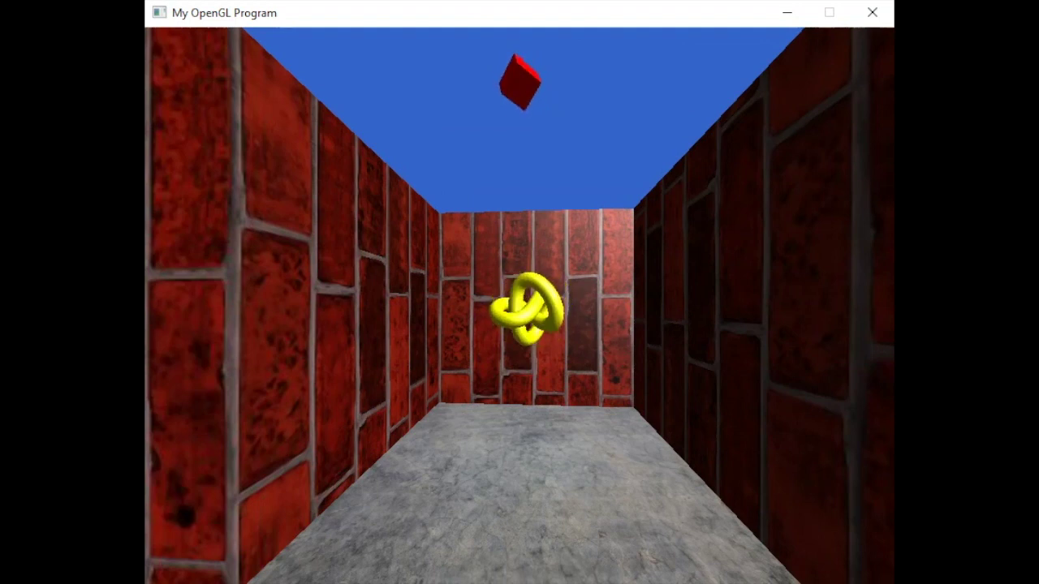
# Rise above the maze walls with V and look around from overhead
pyautogui.press('w')
pyautogui.press('v')
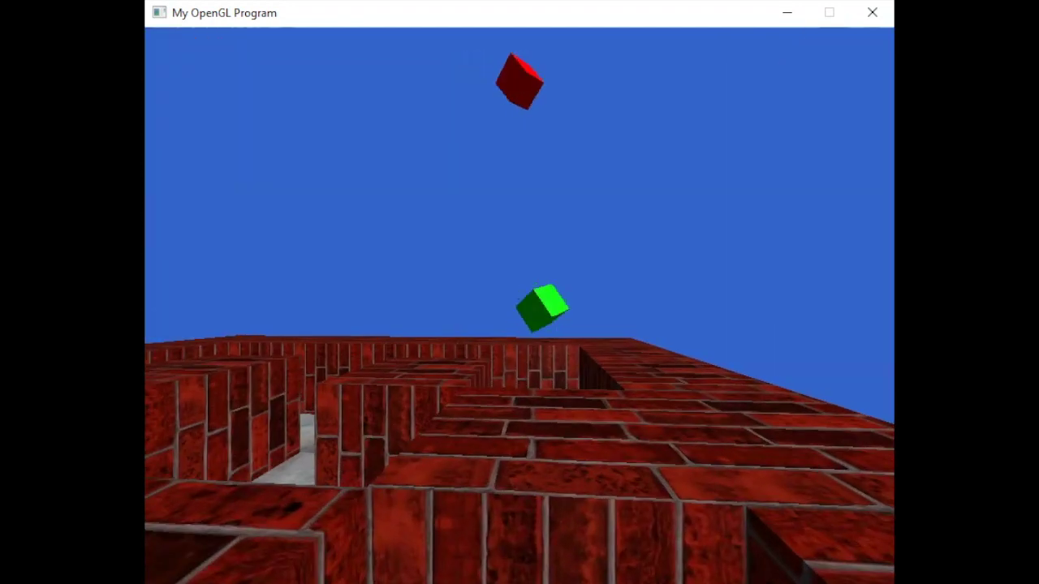
pyautogui.press('d')
pyautogui.press('d')
pyautogui.press('d')
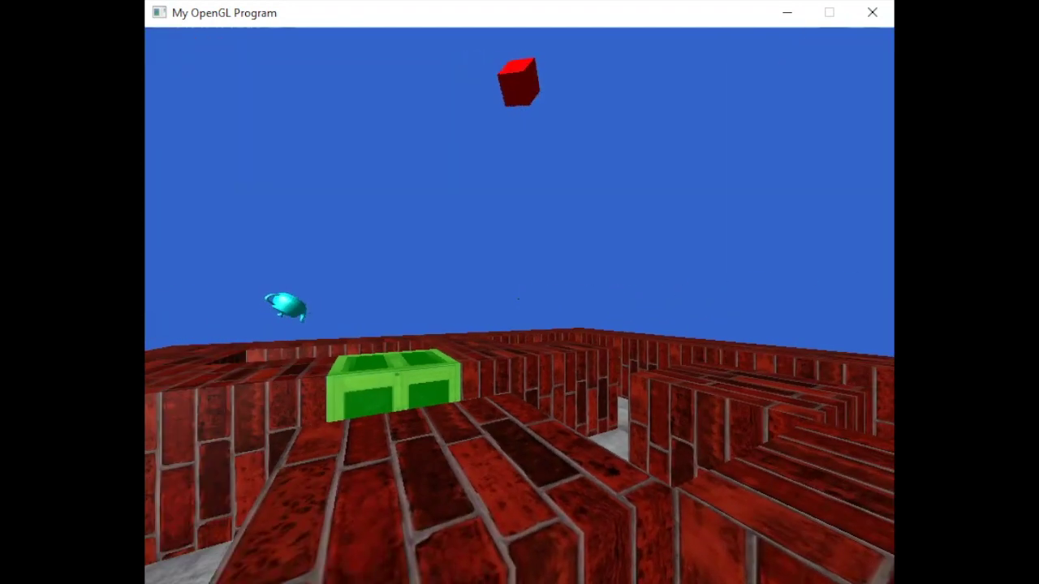
pyautogui.press('d')
pyautogui.press('d')
pyautogui.press('d')
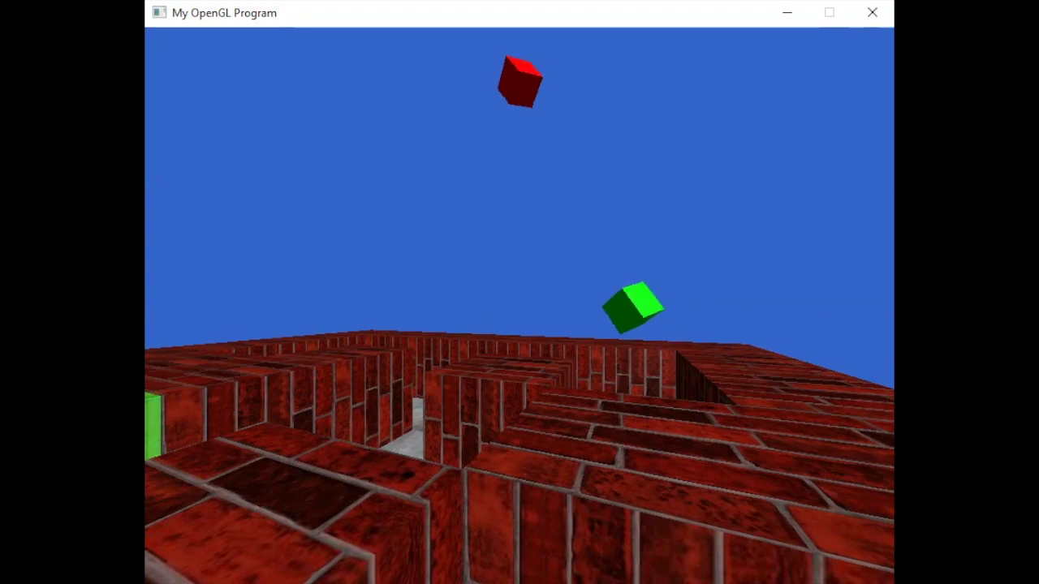
pyautogui.press('d')
pyautogui.press('d')
pyautogui.press('d')
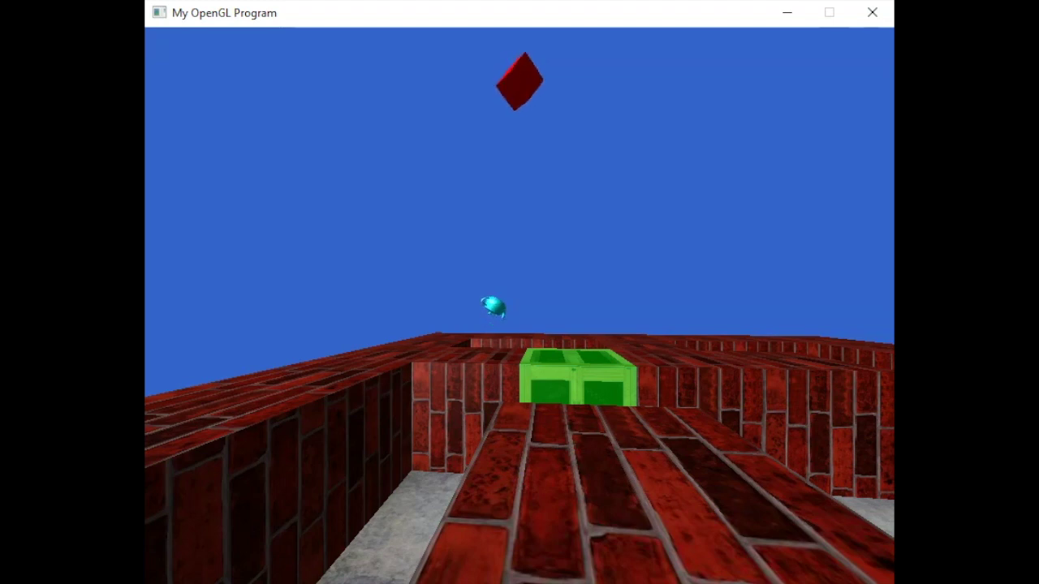
# Turn right until the green cube is straight ahead, then move toward it
pyautogui.press('d')
pyautogui.press('d')
pyautogui.press('d')
pyautogui.press('d')
pyautogui.press('d')
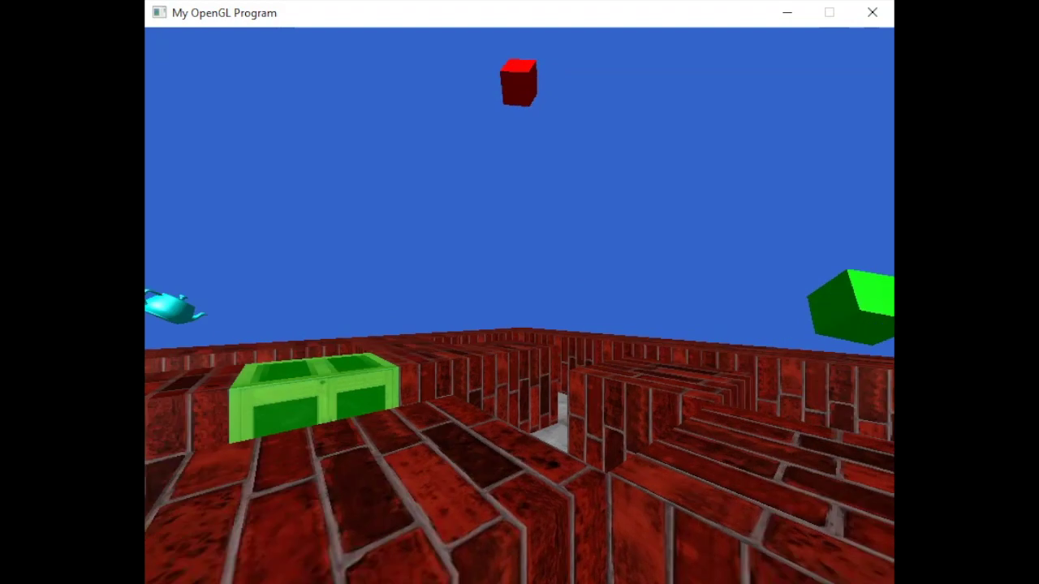
pyautogui.press('d')
pyautogui.press('d')
pyautogui.press('d')
pyautogui.press('d')
pyautogui.press('d')
pyautogui.press('d')
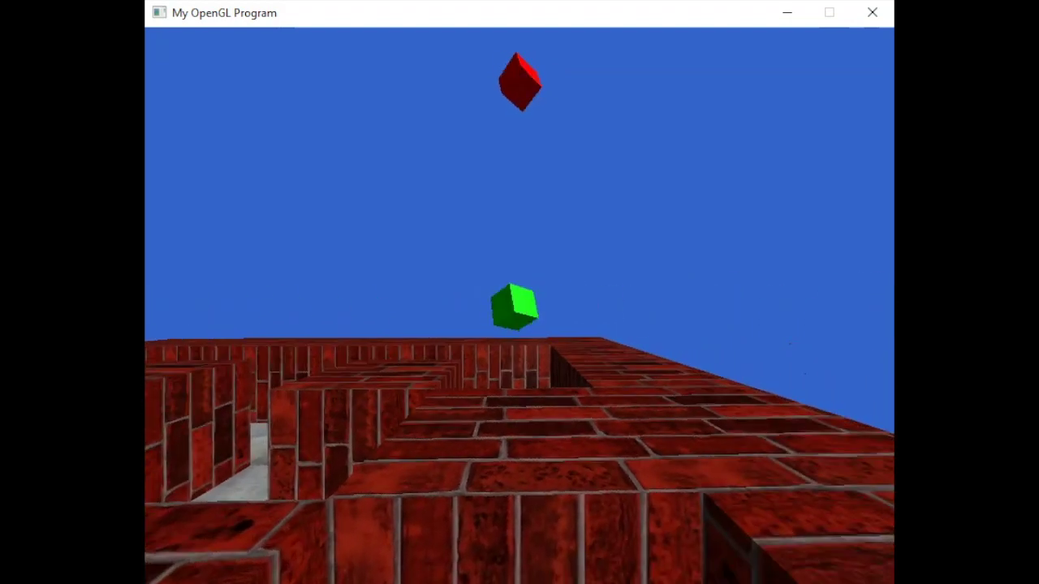
pyautogui.press('w')
pyautogui.press('w')
pyautogui.press('w')
pyautogui.press('w')
pyautogui.press('w')
pyautogui.press('w')
pyautogui.press('w')
pyautogui.press('w')
# Move across the top of the maze toward and past the green door
pyautogui.press('w')
pyautogui.press('d')
pyautogui.press('d')
pyautogui.press('d')
pyautogui.press('a')
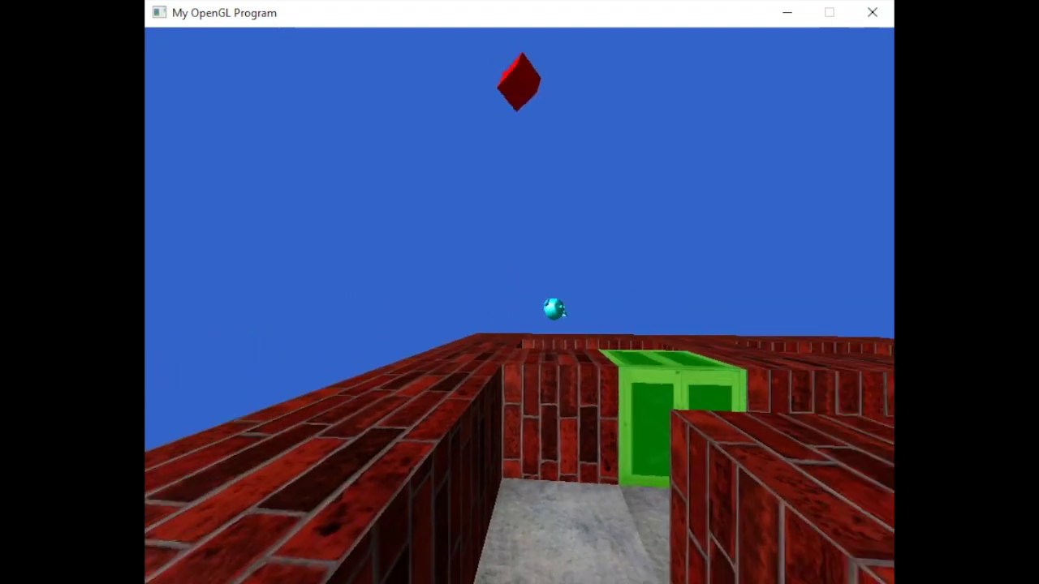
pyautogui.press('w')
pyautogui.press('a')
pyautogui.press('w')
pyautogui.press('w')
pyautogui.press('w')
pyautogui.press('a')
pyautogui.press('a')
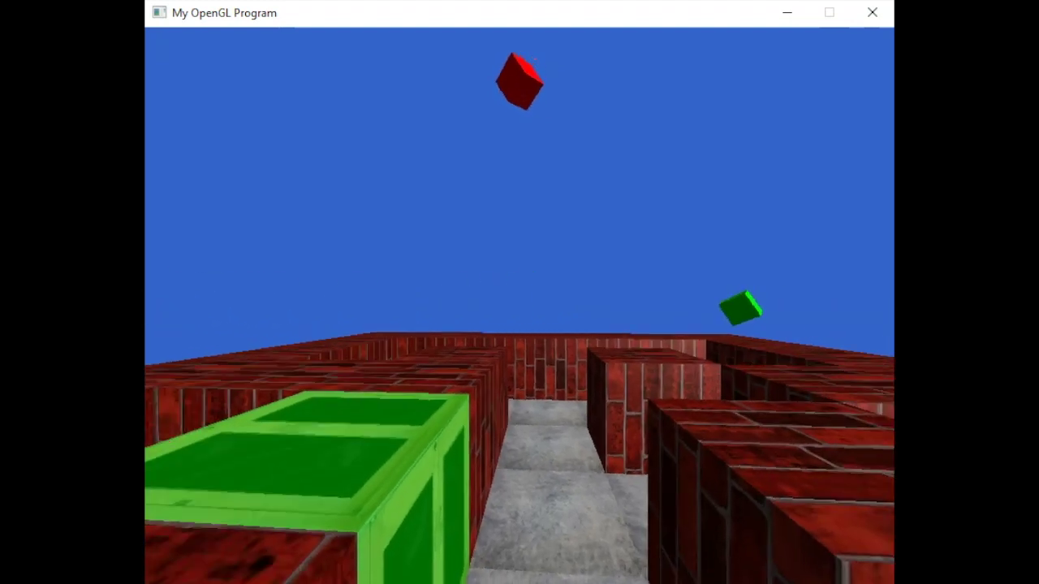
pyautogui.press('w')
pyautogui.press('w')
pyautogui.press('w')
pyautogui.press('w')
pyautogui.press('w')
pyautogui.press('w')
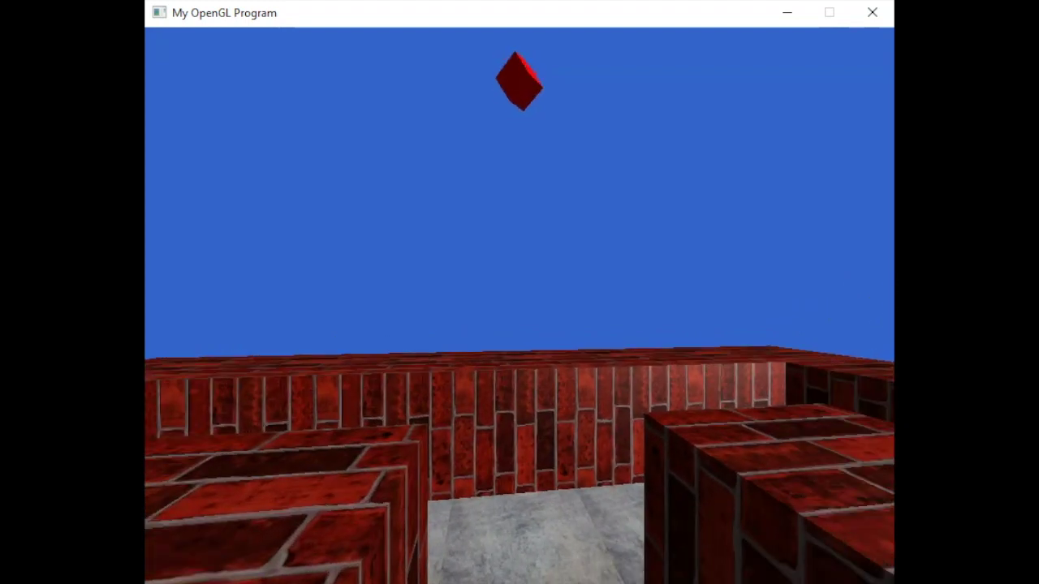
# Search for the green cube near the brick wall and head into it to collect it
pyautogui.press('a')
pyautogui.press('a')
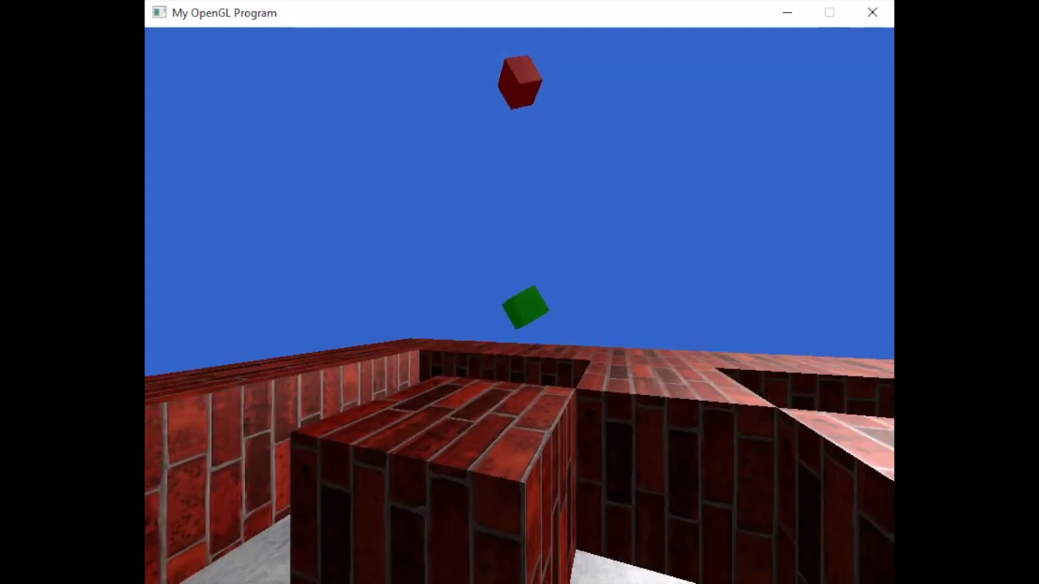
pyautogui.press('d')
pyautogui.press('d')
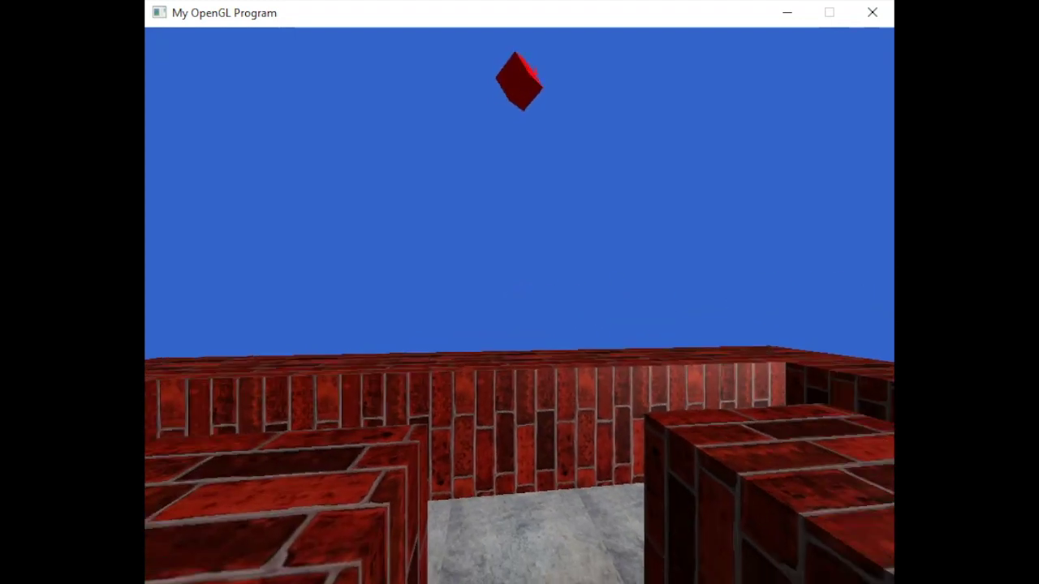
pyautogui.press('w')
pyautogui.press('w')
pyautogui.press('w')
pyautogui.press('w')
pyautogui.press('w')
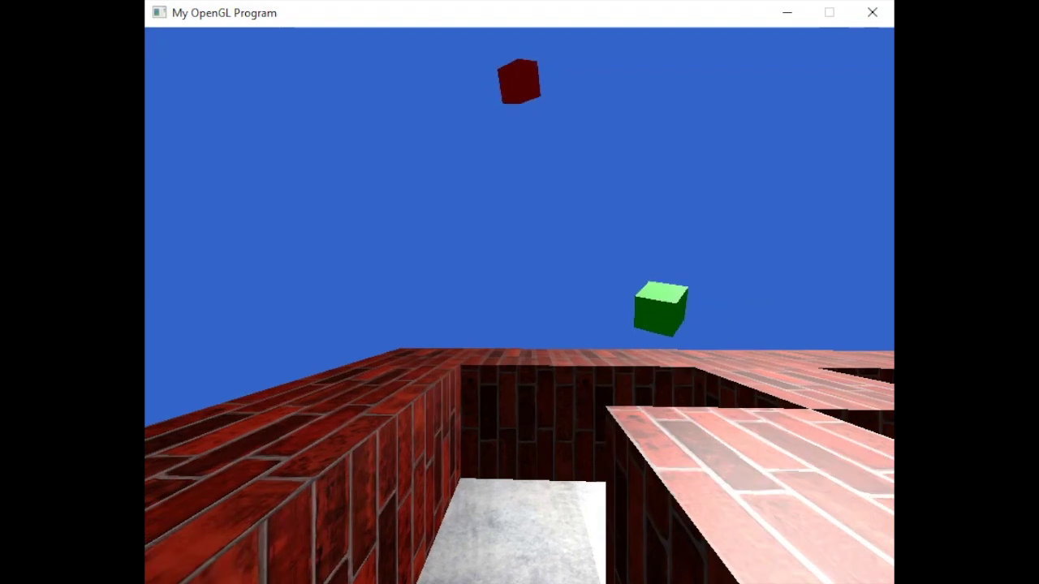
pyautogui.press('w')
pyautogui.press('w')
pyautogui.press('a')
pyautogui.press('a')
pyautogui.press('a')
pyautogui.press('a')
# Drop down into the maze corridor and turn right down the long corridor
pyautogui.press('w')
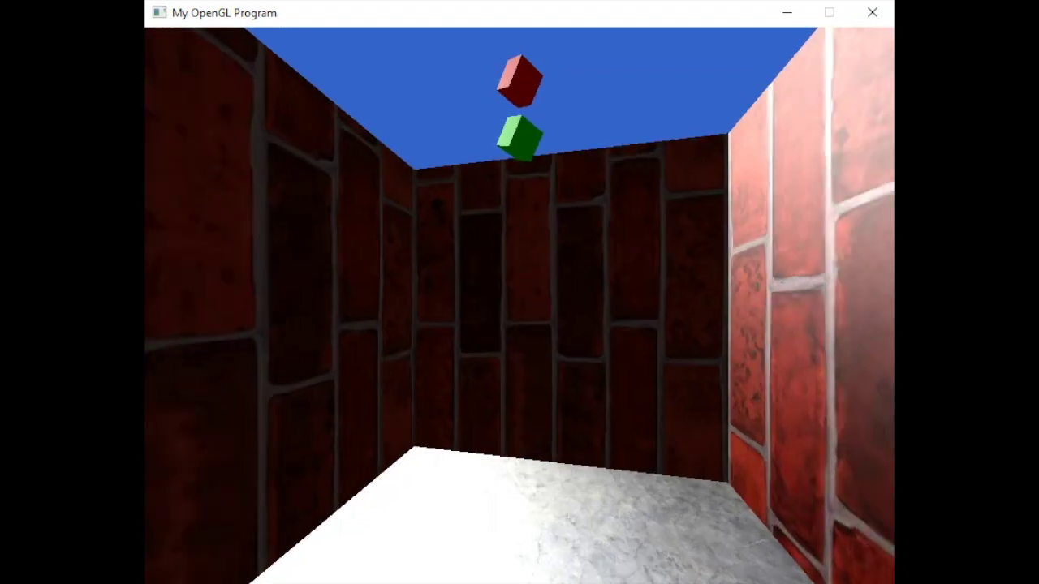
pyautogui.press('w')
pyautogui.press('w')
pyautogui.press('w')
pyautogui.press('d')
pyautogui.press('d')
pyautogui.press('w')
pyautogui.press('w')
pyautogui.press('w')
# Head down the side passage to the green door and walk through it
pyautogui.press('w')
pyautogui.press('a')
pyautogui.press('a')
pyautogui.press('a')
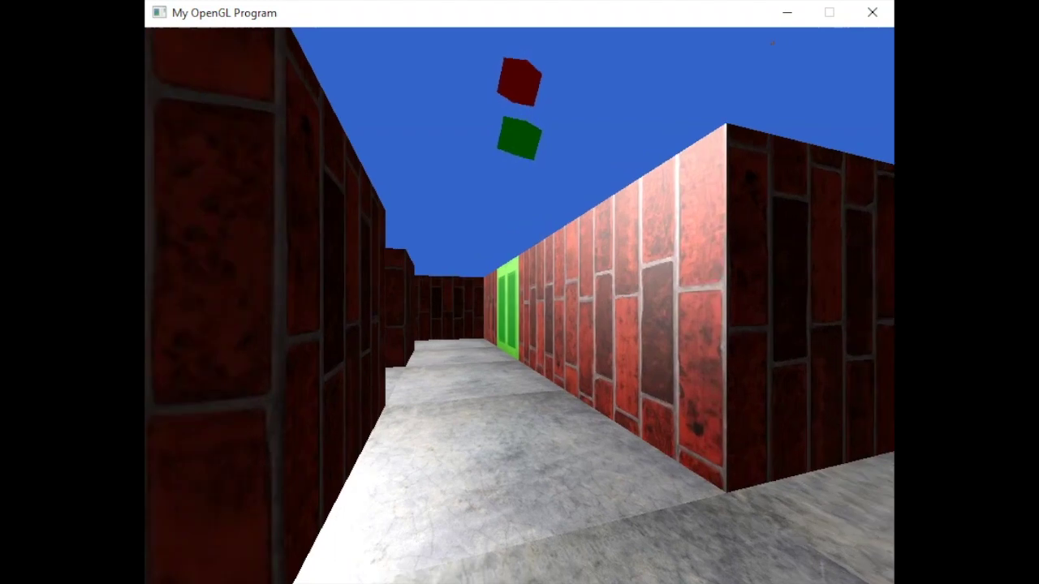
pyautogui.press('a')
pyautogui.press('w')
pyautogui.press('w')
pyautogui.press('a')
pyautogui.press('w')
pyautogui.press('w')
pyautogui.press('w')
pyautogui.press('d')
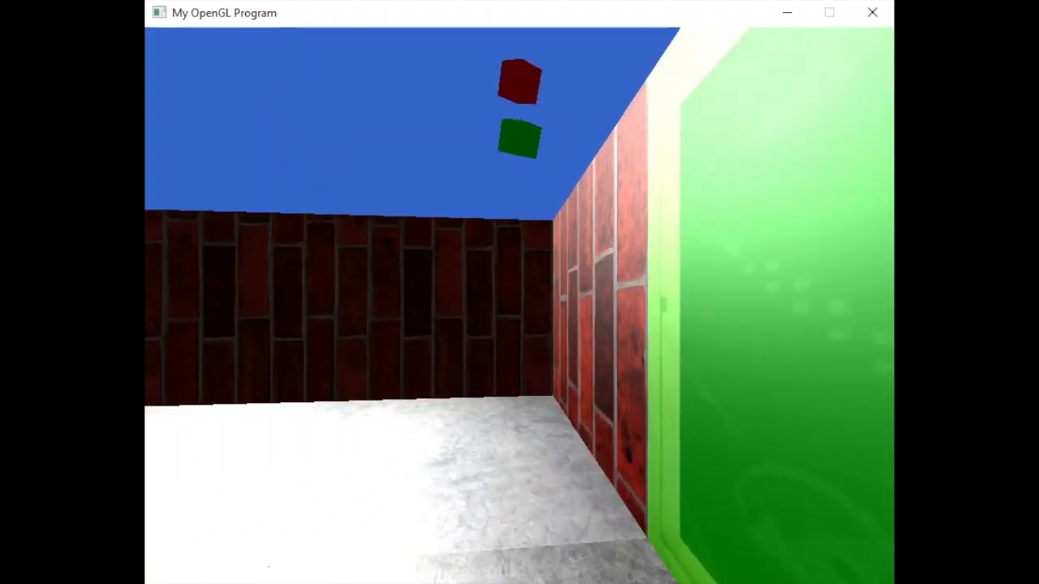
pyautogui.press('d')
pyautogui.press('d')
pyautogui.press('w')
pyautogui.press('w')
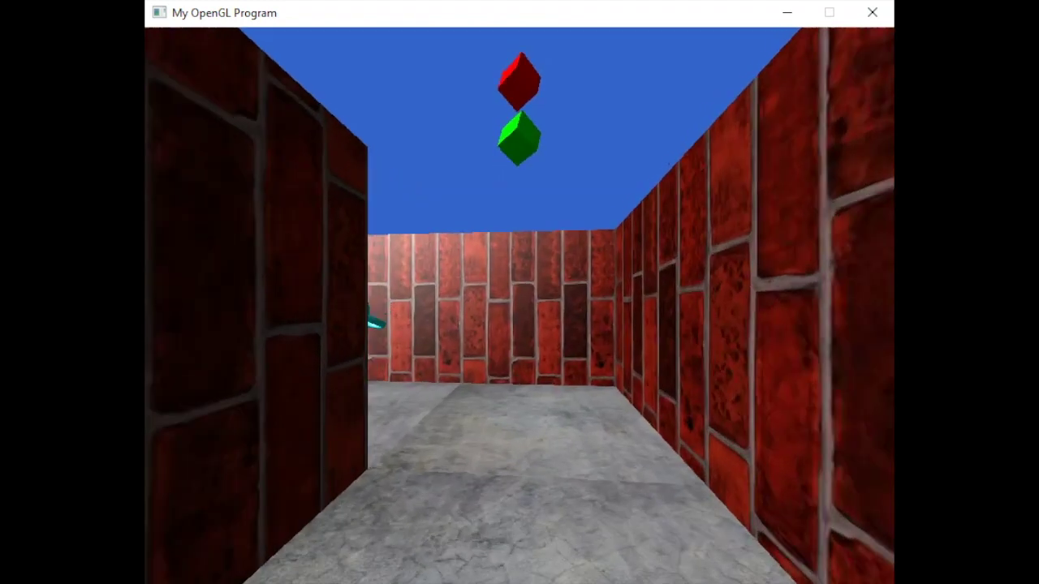
# Walk along the corridor into the cyan teapot to trigger the YOU WIN! view
pyautogui.press('w')
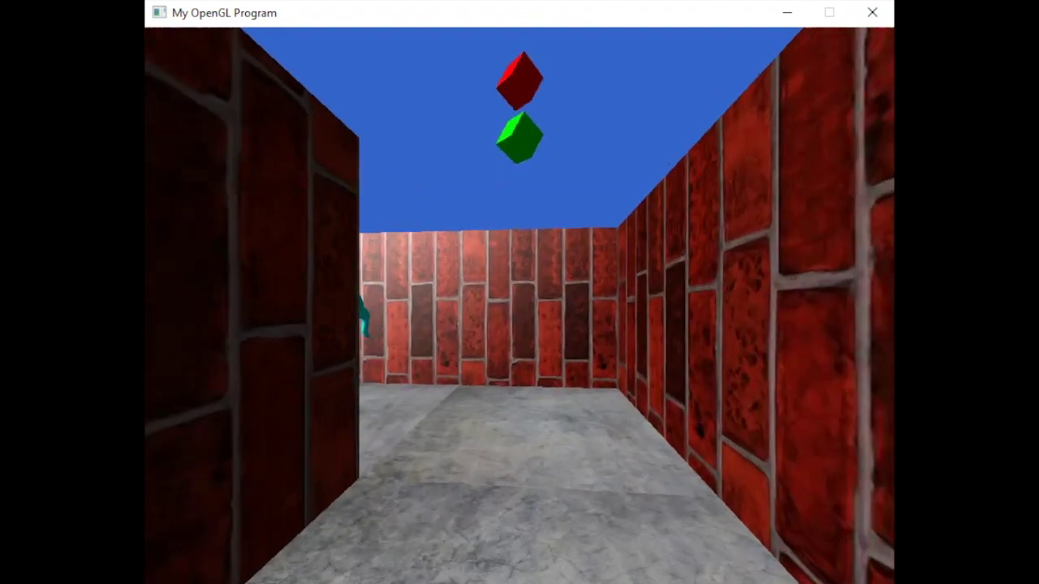
pyautogui.press('w')
pyautogui.press('a')
pyautogui.press('a')
pyautogui.press('d')
pyautogui.press('d')
pyautogui.press('w')
pyautogui.press('w')
pyautogui.press('w')
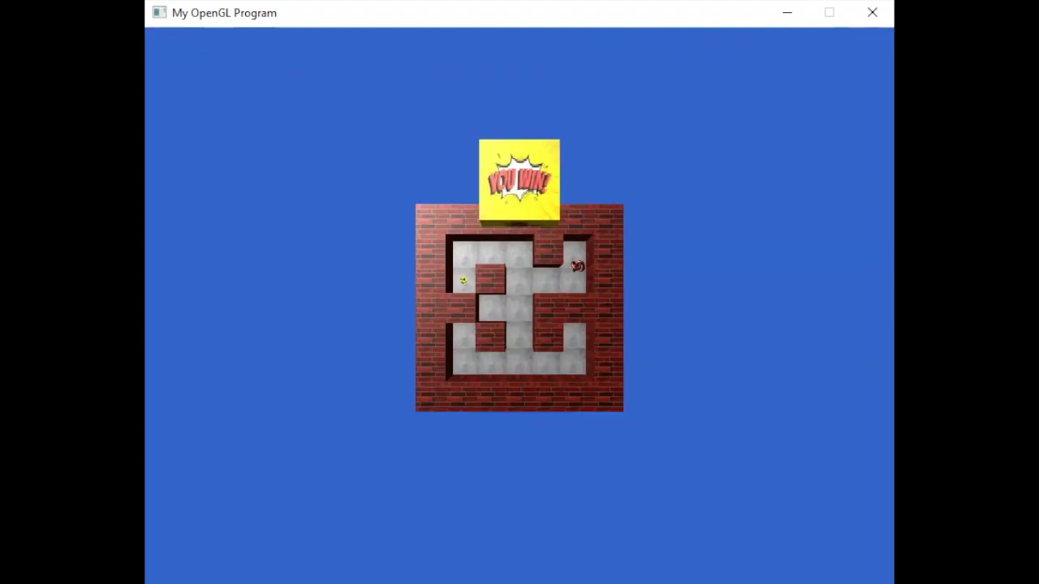